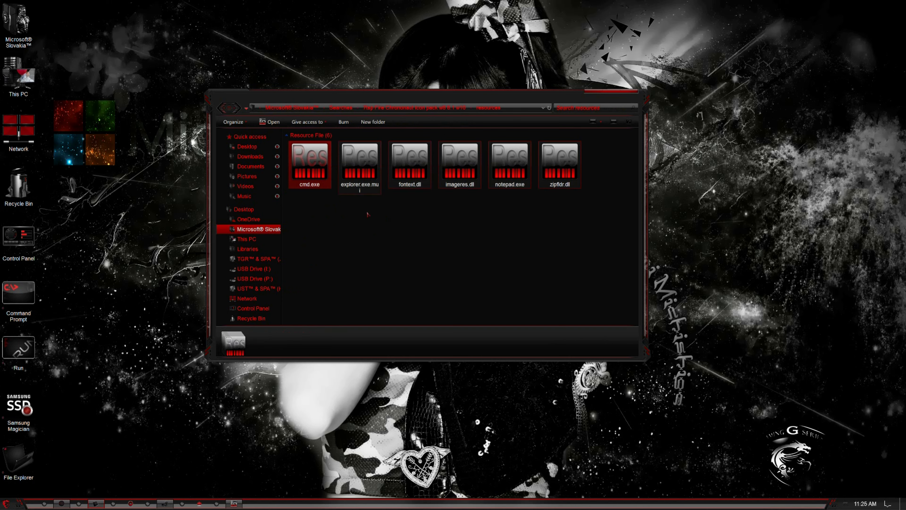
Open imageres.dll from the resources folder in Restorator, expand its Icon group, and fit the window to the right half of the desktop
{"action": "left_click", "coordinate": [366, 209]}
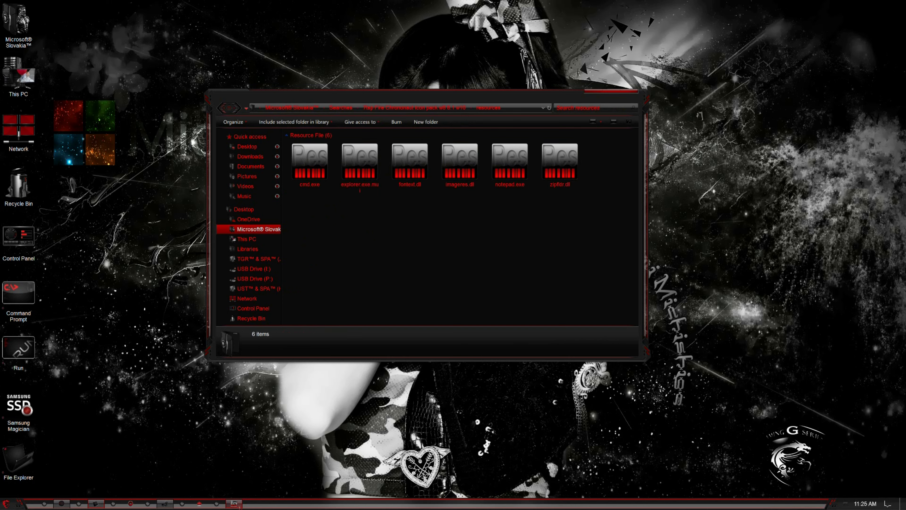
{"action": "double_click", "coordinate": [460, 161]}
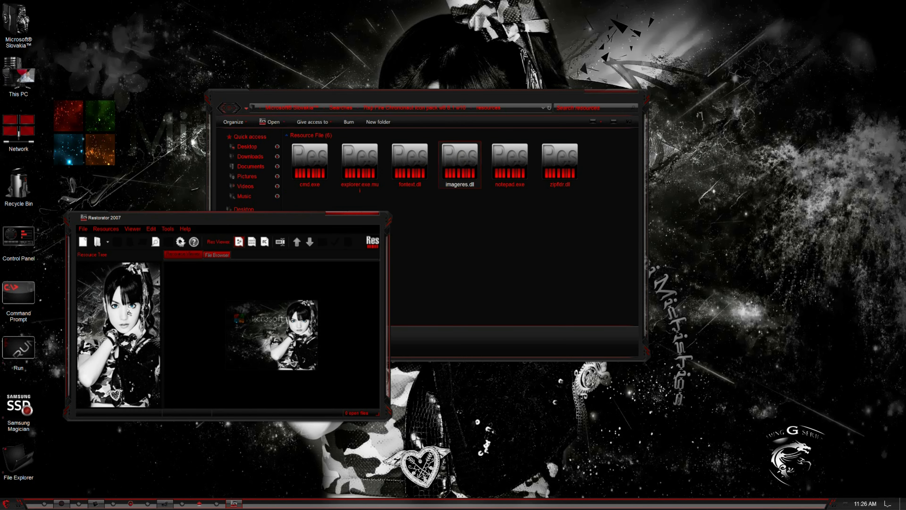
{"action": "key", "text": "alt+F4"}
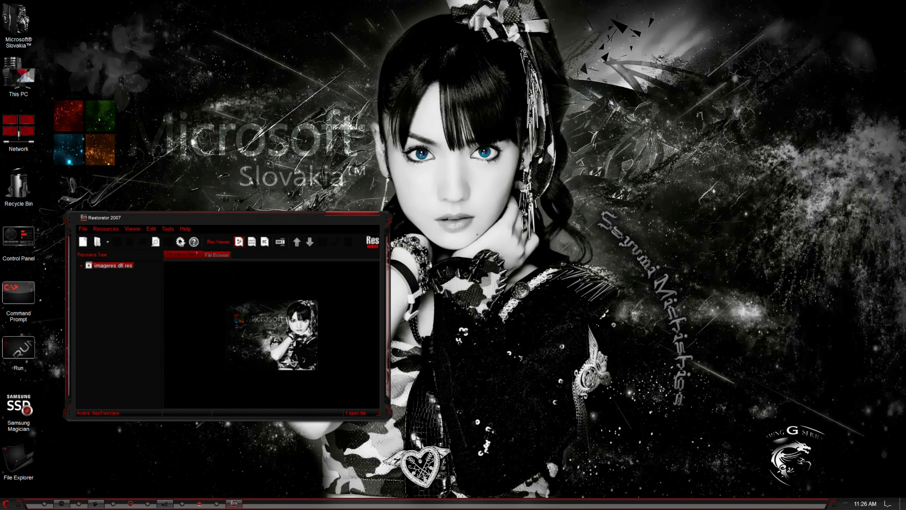
{"action": "left_click", "coordinate": [81, 266]}
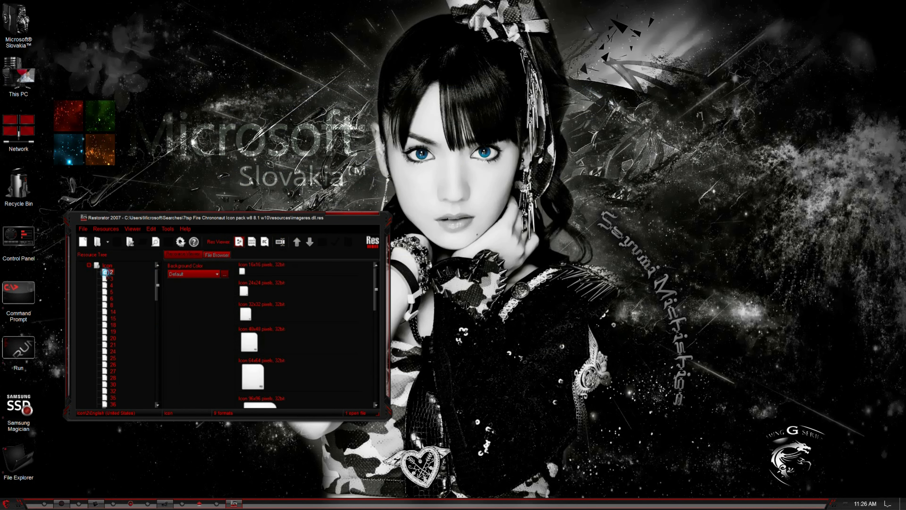
{"action": "key", "text": "super+Right"}
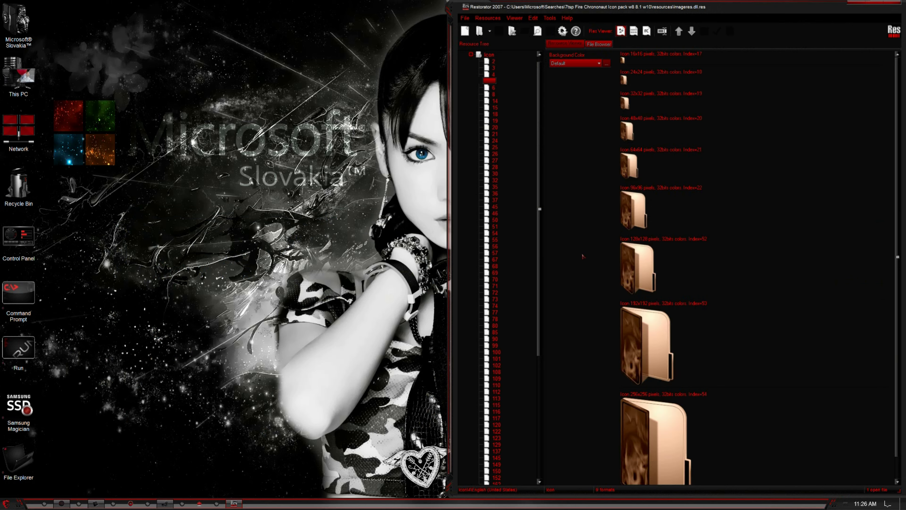
Browse through the Icon resources of imageres.dll.res, examining the previews of each entry up to icon 1003 and back to 1002
{"action": "key", "text": "Down"}
{"action": "key", "text": "Down"}
{"action": "key", "text": "Down"}
{"action": "key", "text": "Down"}
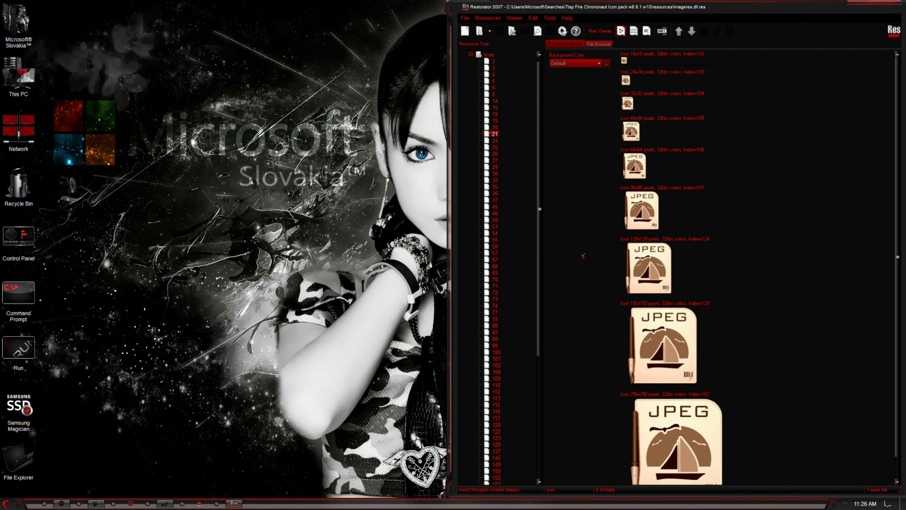
{"action": "key", "text": "Down"}
{"action": "key", "text": "Down"}
{"action": "key", "text": "Down"}
{"action": "key", "text": "Down"}
{"action": "key", "text": "Down"}
{"action": "key", "text": "Down"}
{"action": "key", "text": "Down"}
{"action": "key", "text": "Down"}
{"action": "key", "text": "Down"}
{"action": "key", "text": "Down"}
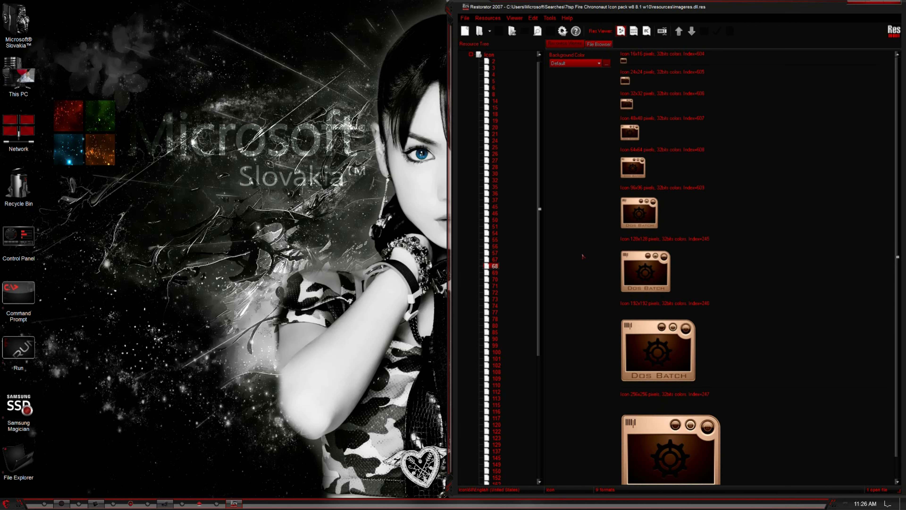
{"action": "key", "text": "Down"}
{"action": "key", "text": "Down"}
{"action": "key", "text": "Down"}
{"action": "key", "text": "Down"}
{"action": "key", "text": "Down"}
{"action": "key", "text": "Down"}
{"action": "key", "text": "Down"}
{"action": "key", "text": "Down"}
{"action": "key", "text": "Down"}
{"action": "key", "text": "Down"}
{"action": "key", "text": "Down"}
{"action": "key", "text": "Down"}
{"action": "key", "text": "Down"}
{"action": "key", "text": "Down"}
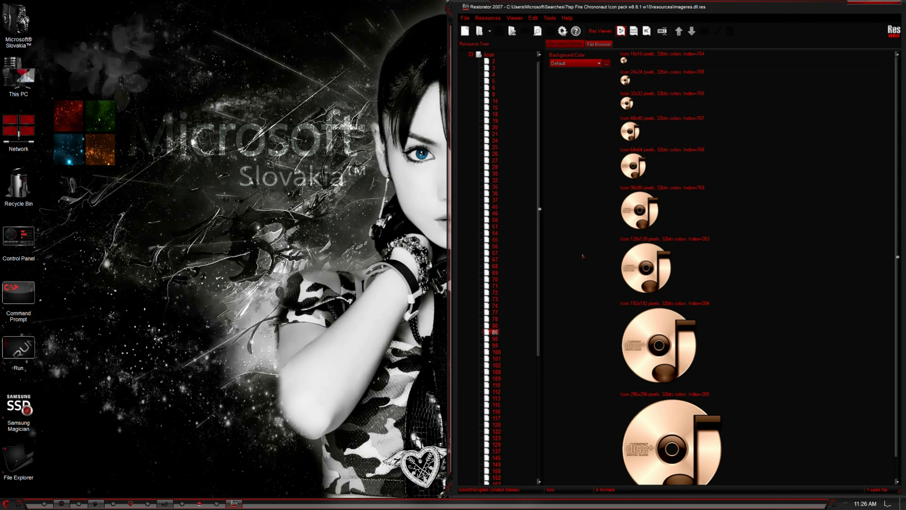
{"action": "key", "text": "Down"}
{"action": "key", "text": "Down"}
{"action": "key", "text": "Down"}
{"action": "key", "text": "Down"}
{"action": "key", "text": "Down"}
{"action": "key", "text": "Down"}
{"action": "key", "text": "Down"}
{"action": "key", "text": "Down"}
{"action": "key", "text": "Down"}
{"action": "key", "text": "Down"}
{"action": "key", "text": "Down"}
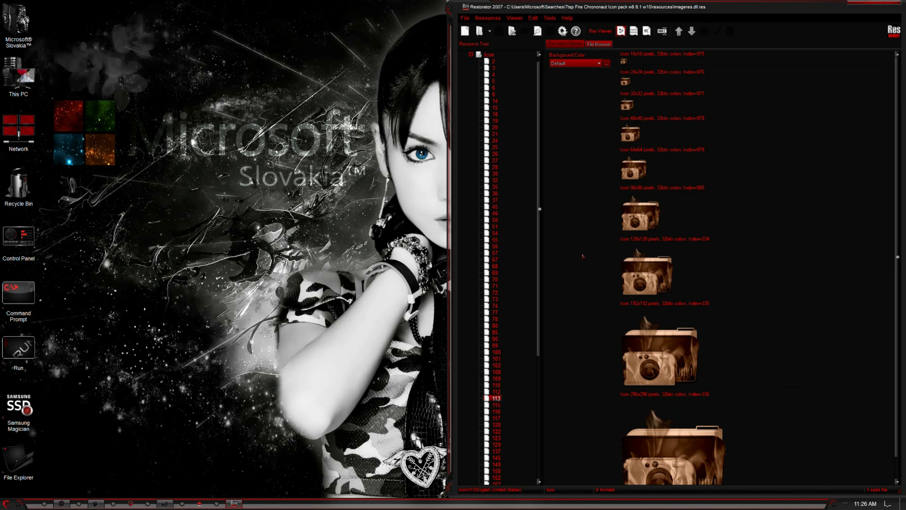
{"action": "key", "text": "Down"}
{"action": "key", "text": "Down"}
{"action": "key", "text": "Down"}
{"action": "key", "text": "Down"}
{"action": "key", "text": "Down"}
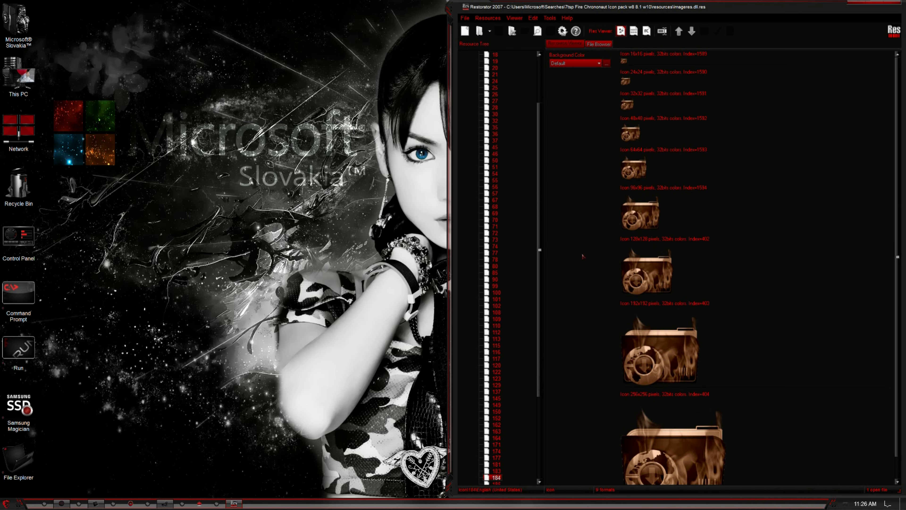
{"action": "key", "text": "Down"}
{"action": "key", "text": "Down"}
{"action": "key", "text": "Down"}
{"action": "key", "text": "Down"}
{"action": "key", "text": "Down"}
{"action": "key", "text": "Down"}
{"action": "key", "text": "Down"}
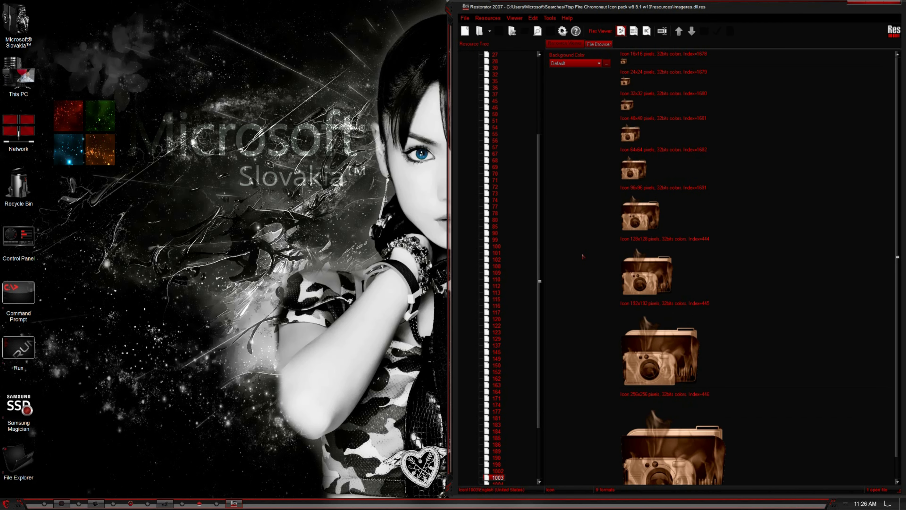
{"action": "key", "text": "Up"}
{"action": "left_click_drag", "start_coordinate": [542, 285], "coordinate": [542, 335]}
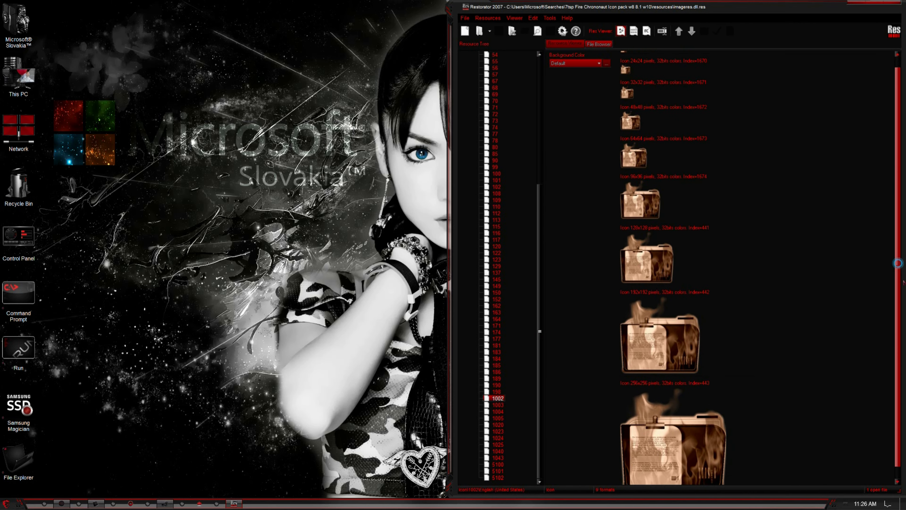
{"action": "scroll", "coordinate": [716, 345], "scroll_direction": "down", "scroll_amount": 1}
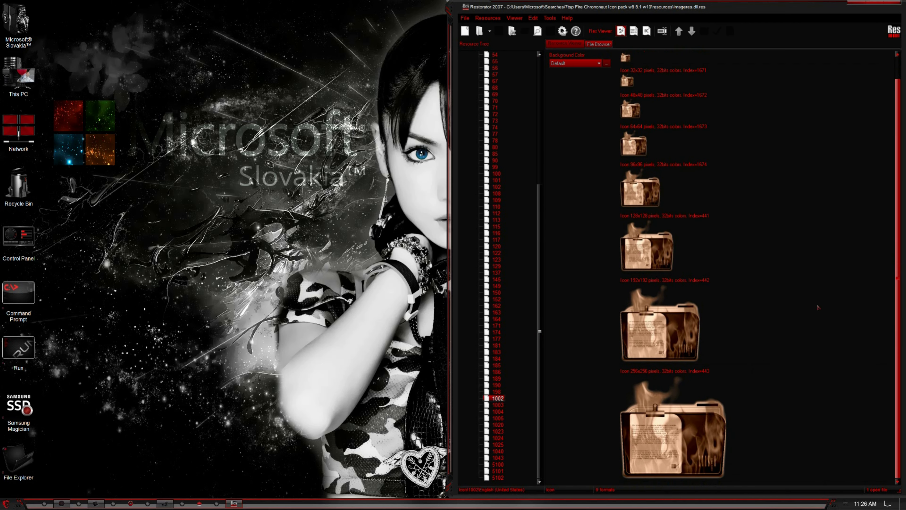
Restore the Restorator window to its smaller size, close imageres.dll.res, and close the program
{"action": "double_click", "coordinate": [744, 11]}
{"action": "left_click_drag", "start_coordinate": [158, 323], "coordinate": [167, 288]}
{"action": "right_click", "coordinate": [111, 266]}
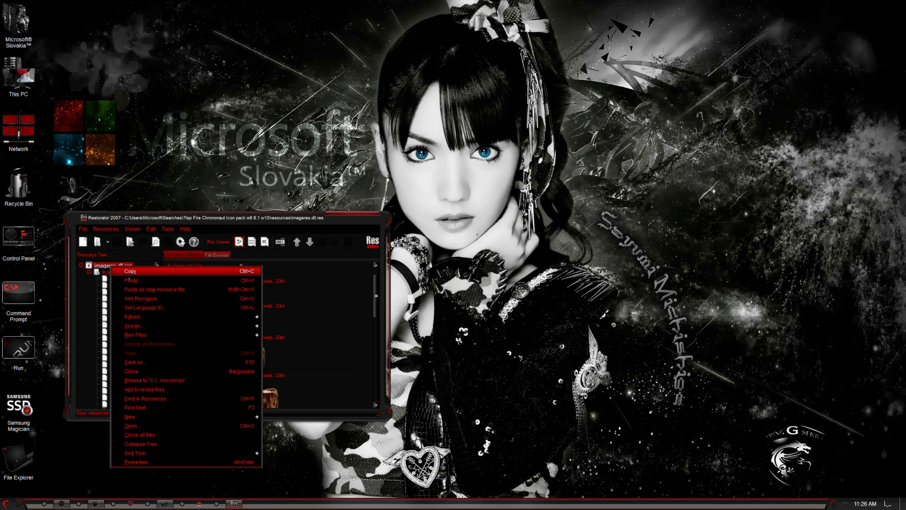
{"action": "left_click", "coordinate": [158, 374]}
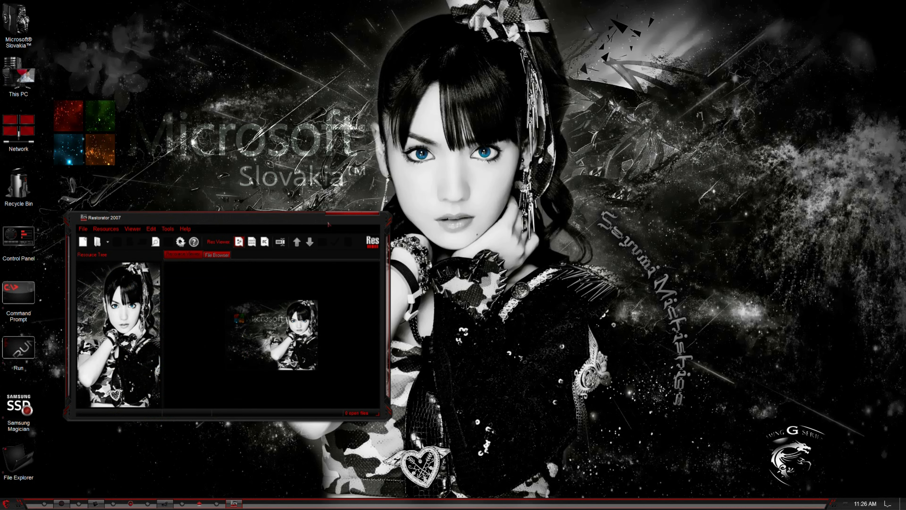
{"action": "left_click", "coordinate": [329, 224]}
Switch to File Explorer and inspect the contents of the 7tsp Fire Chrononaut Icon pack w8 8.1 w10 archive in the parent folder
{"action": "left_click", "coordinate": [96, 503]}
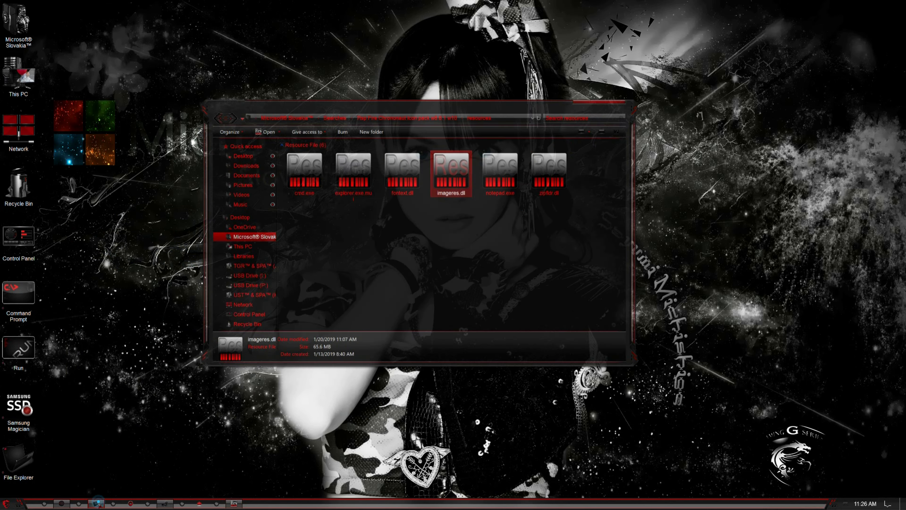
{"action": "left_click", "coordinate": [221, 108]}
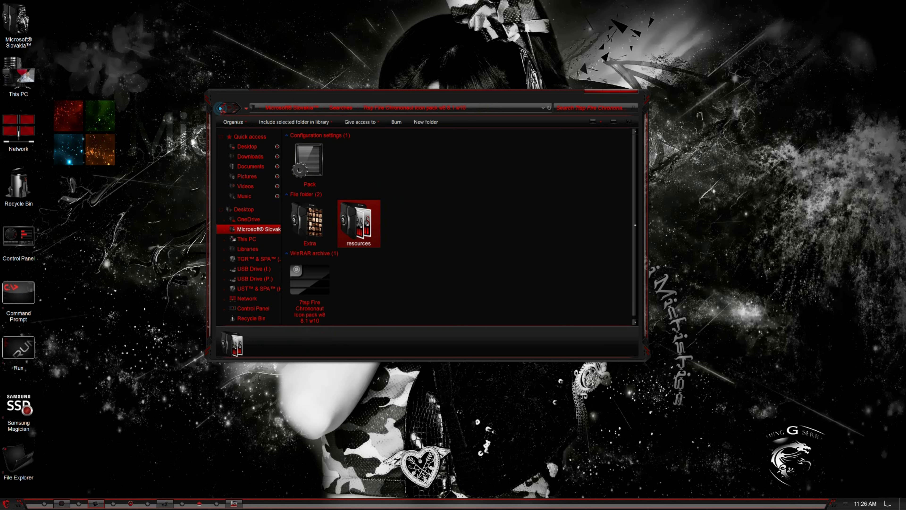
{"action": "left_click", "coordinate": [317, 286]}
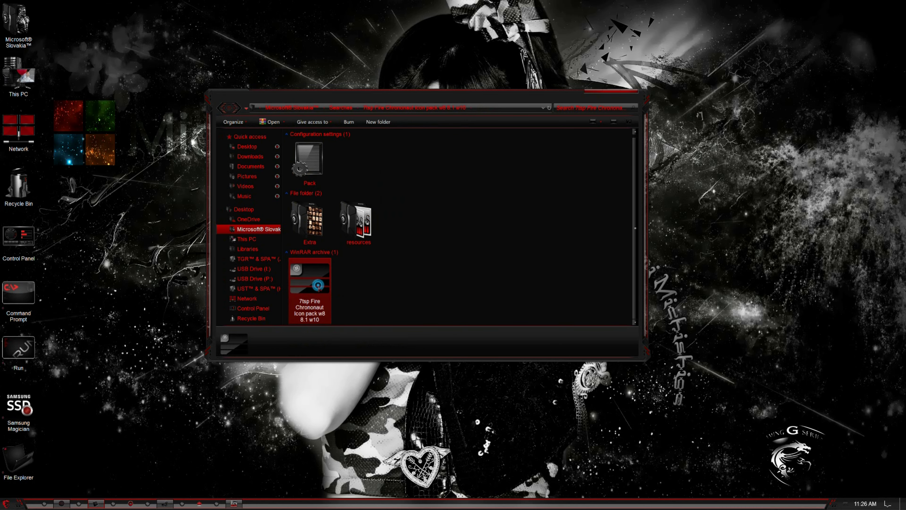
{"action": "double_click", "coordinate": [321, 291]}
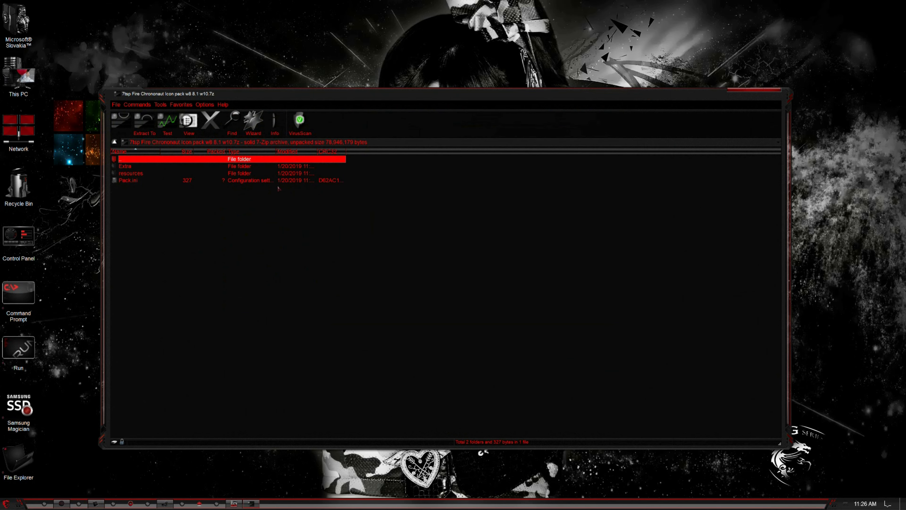
{"action": "left_click", "coordinate": [774, 89]}
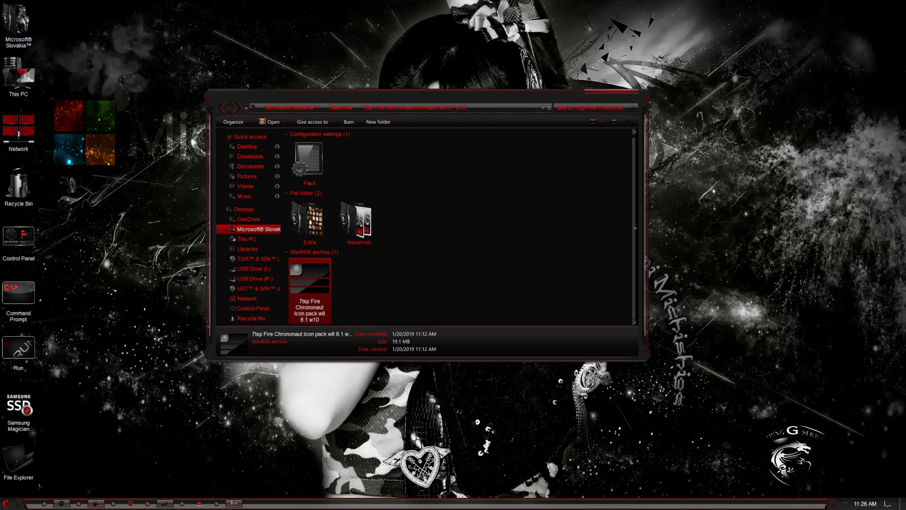
Launch 7tsp GUI from the 7tsp program group
{"action": "left_click", "coordinate": [6, 503]}
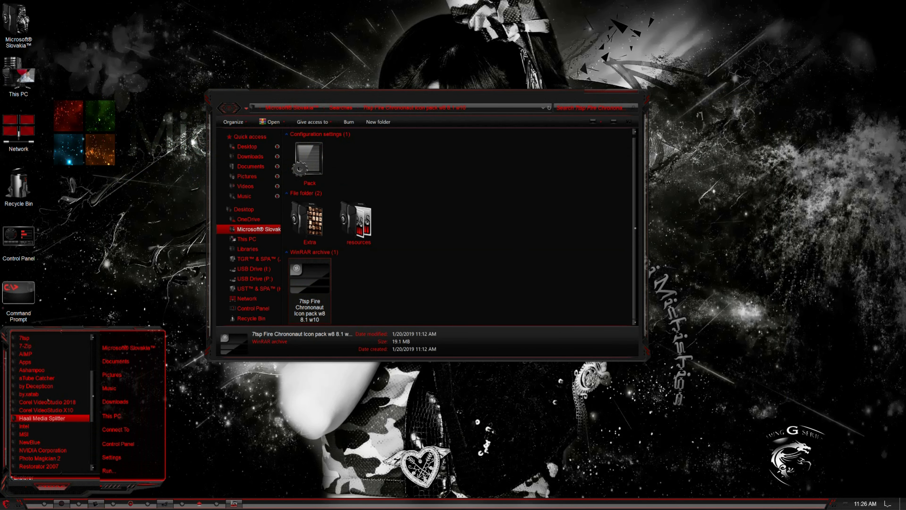
{"action": "left_click", "coordinate": [42, 338]}
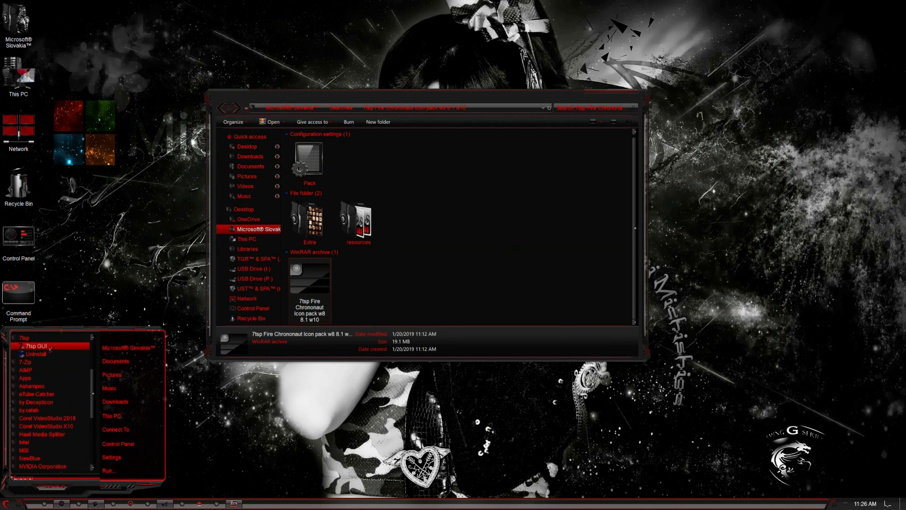
{"action": "left_click", "coordinate": [51, 348]}
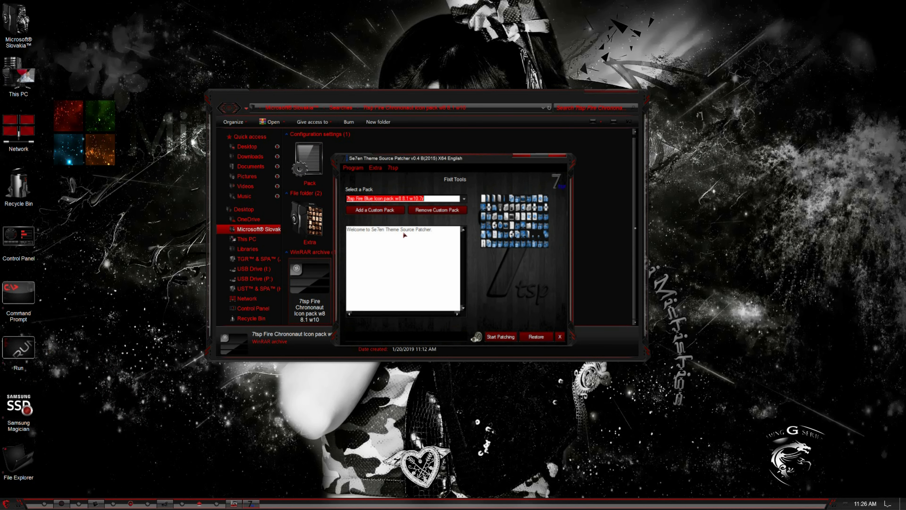
Add the 7tsp Fire Chrononaut Icon pack w8 8.1 w10 archive from its folder under Searches as a custom pack
{"action": "left_click", "coordinate": [393, 211]}
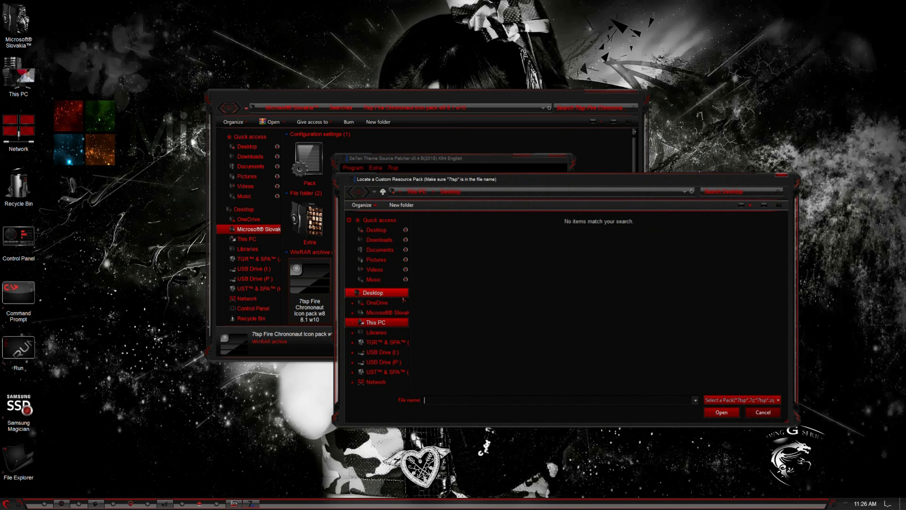
{"action": "left_click", "coordinate": [385, 313]}
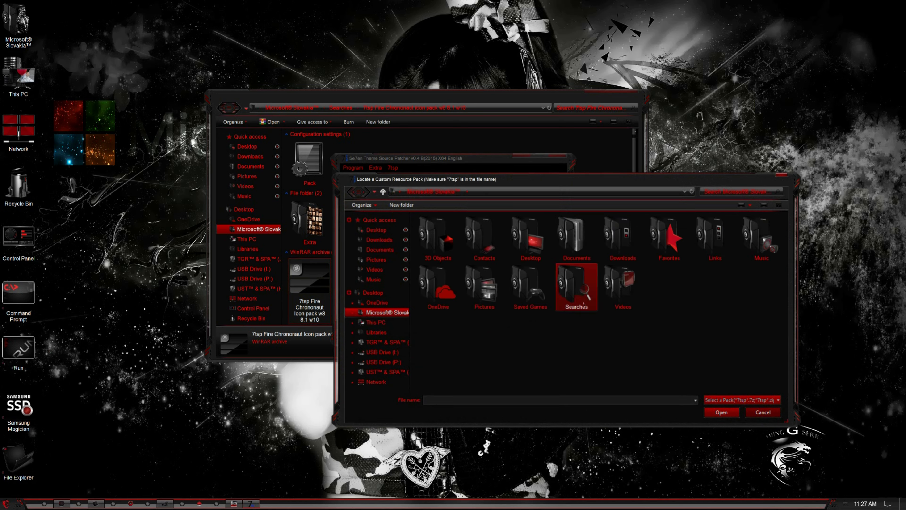
{"action": "double_click", "coordinate": [581, 302]}
{"action": "double_click", "coordinate": [448, 251]}
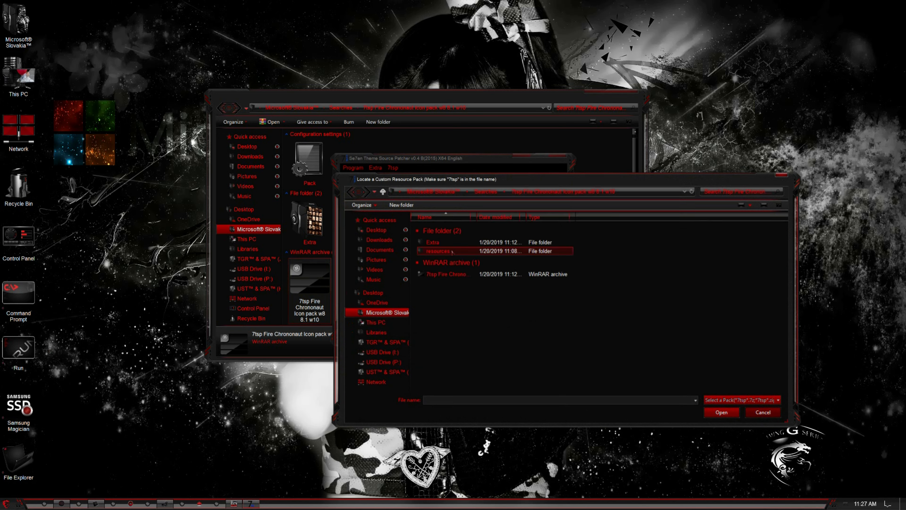
{"action": "left_click", "coordinate": [459, 275]}
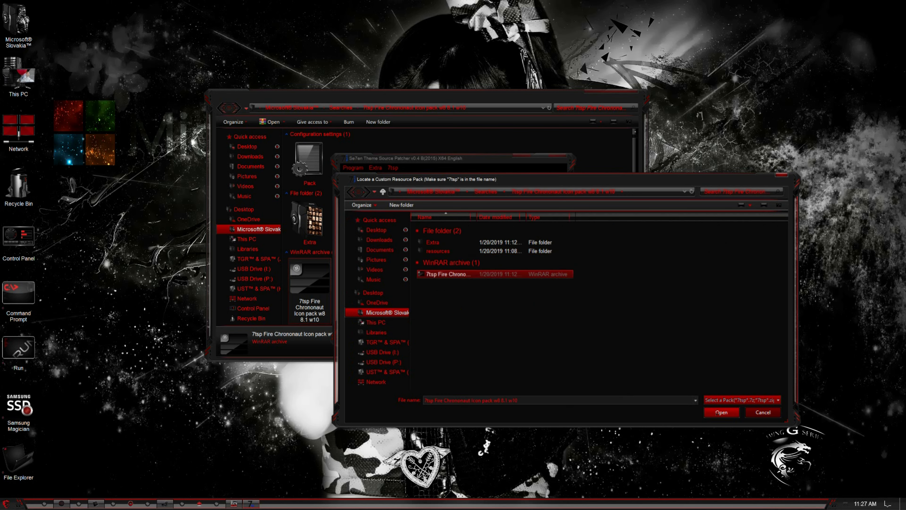
{"action": "key", "text": "Return"}
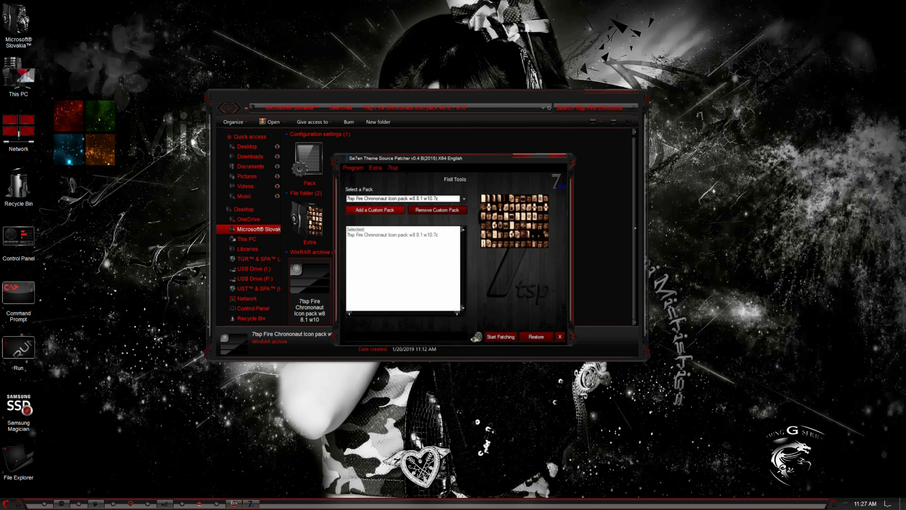
View the enlarged icon preview of the selected pack and close Se7en Theme Source Patcher
{"action": "left_click", "coordinate": [509, 228]}
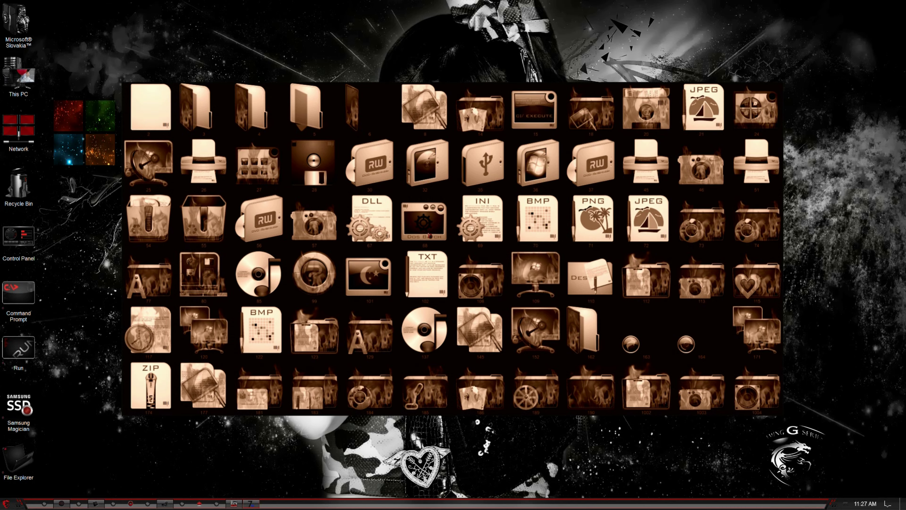
{"action": "left_click", "coordinate": [431, 236]}
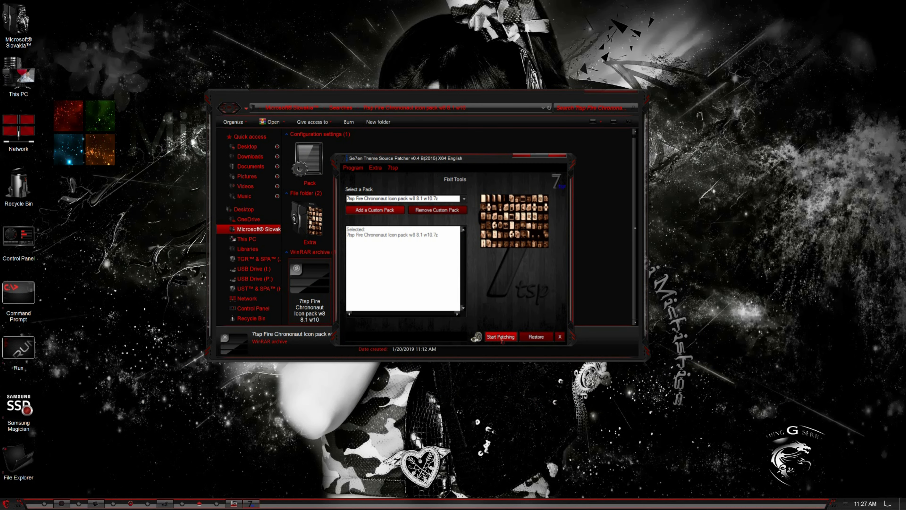
{"action": "left_click", "coordinate": [501, 342]}
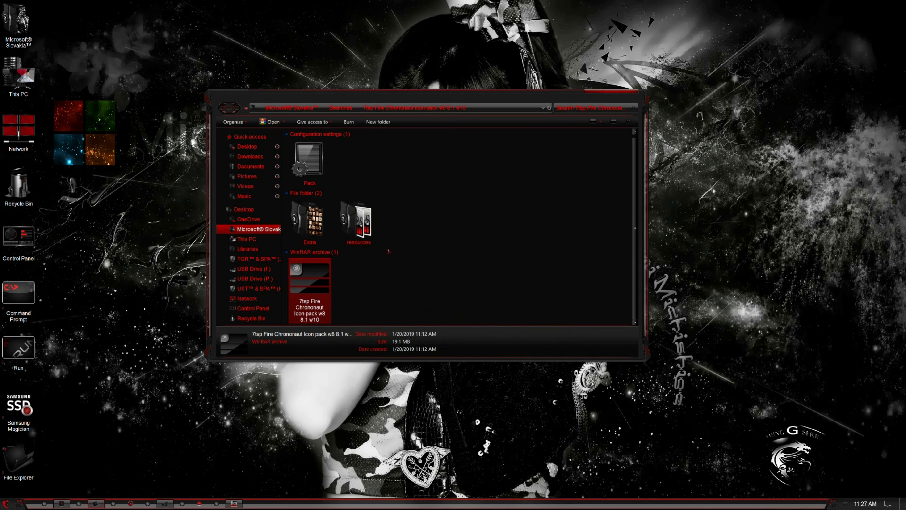
Run the iPack Fire Chrononaut Icon pack w8 8.1 w10 installer from its folder as administrator and accept its license agreement
{"action": "left_click", "coordinate": [228, 107]}
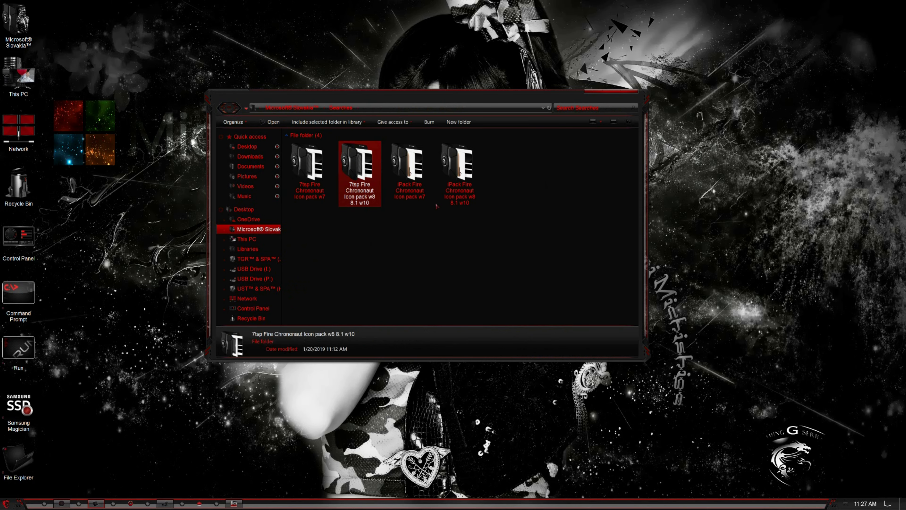
{"action": "double_click", "coordinate": [462, 196]}
{"action": "right_click", "coordinate": [310, 171]}
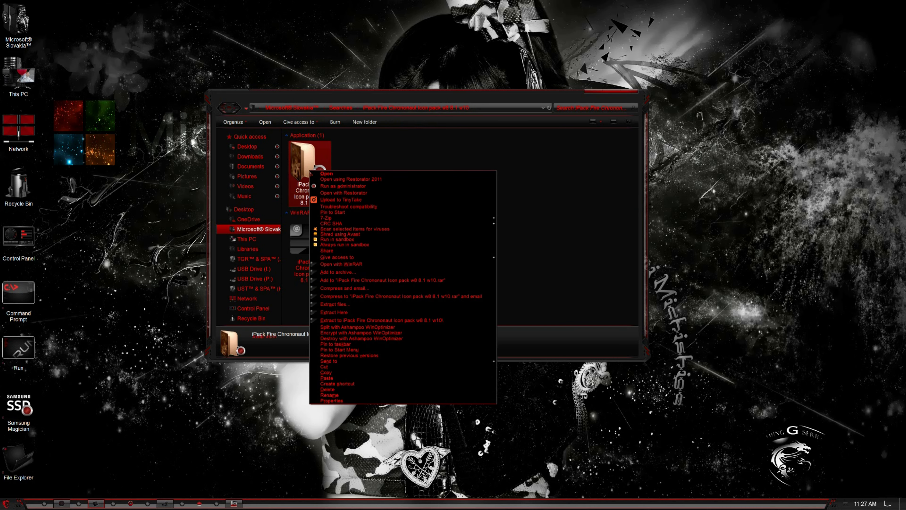
{"action": "left_click", "coordinate": [359, 186]}
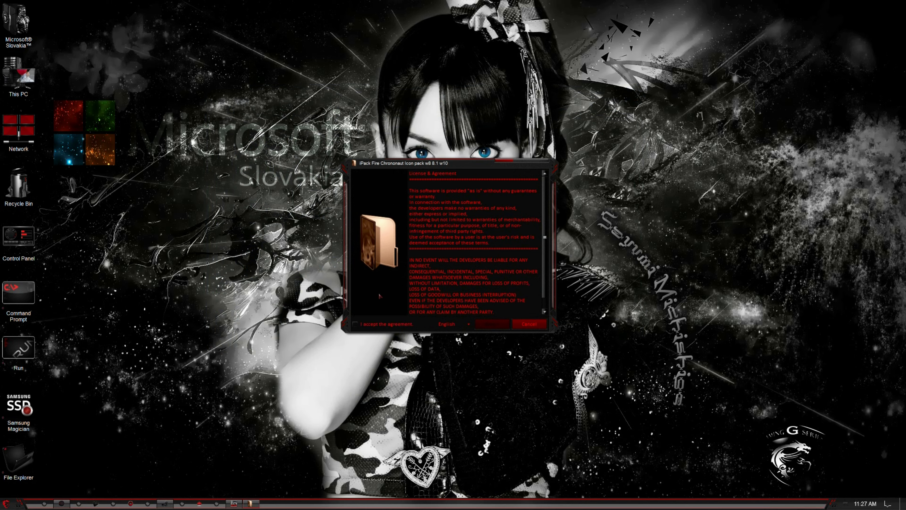
{"action": "left_click", "coordinate": [373, 325]}
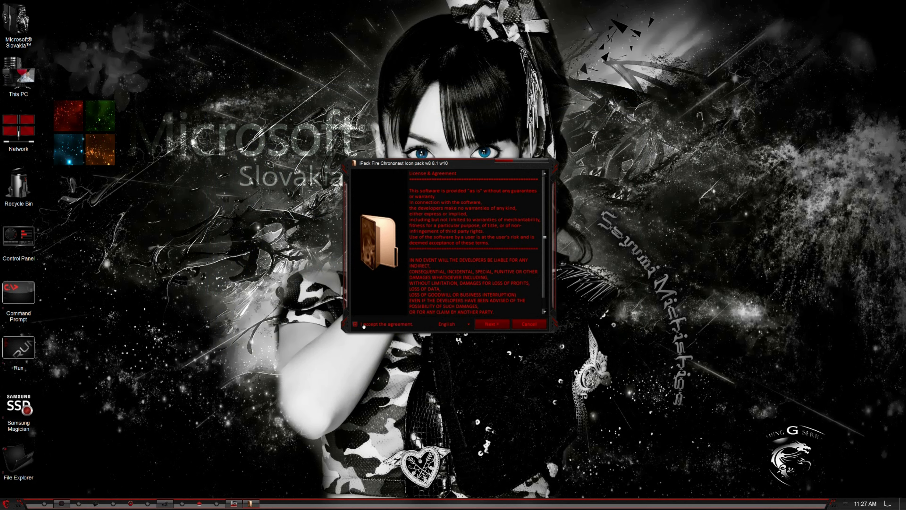
Continue to the patch options, view the selected-files choices, and set the installer to patch all files and proceed
{"action": "left_click", "coordinate": [492, 324]}
{"action": "left_click", "coordinate": [380, 221]}
{"action": "left_click", "coordinate": [387, 232]}
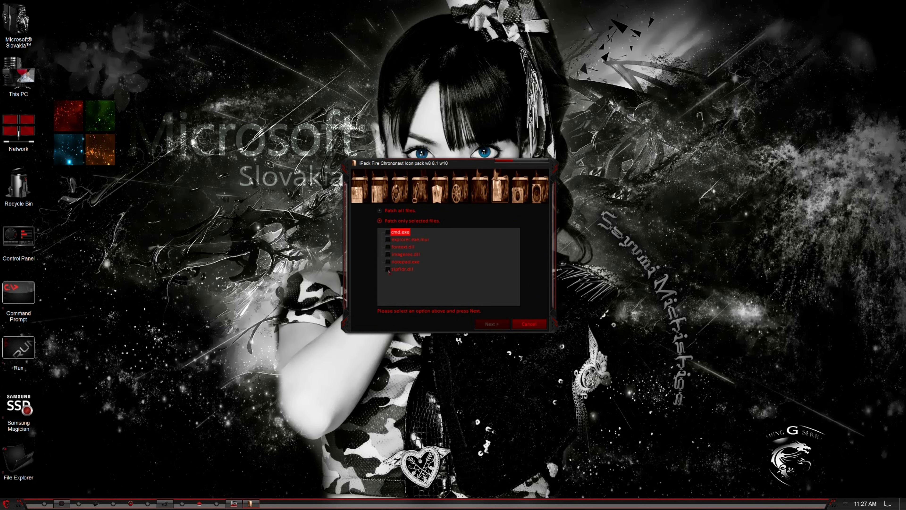
{"action": "left_click", "coordinate": [388, 262]}
{"action": "left_click", "coordinate": [387, 213]}
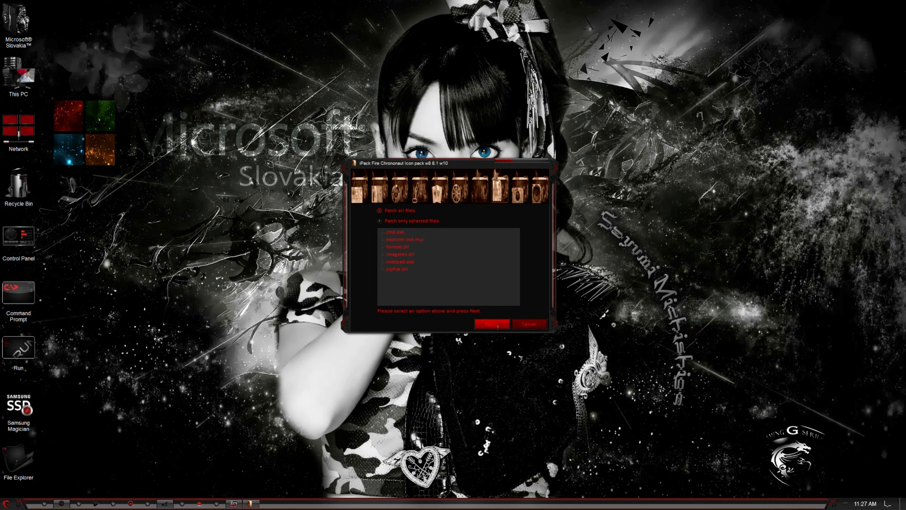
{"action": "left_click", "coordinate": [498, 326]}
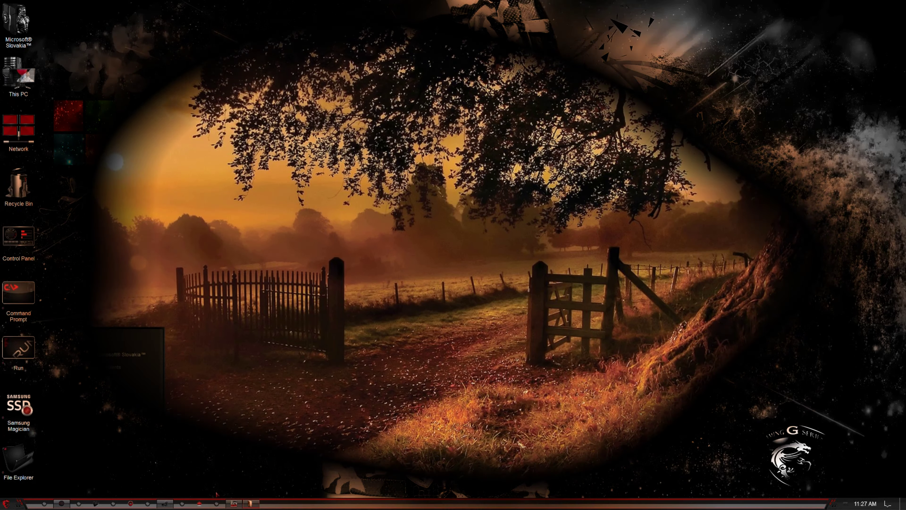
Open This PC and examine the folder and drive icons, selecting all items and viewing the available icon layouts
{"action": "left_click", "coordinate": [136, 418]}
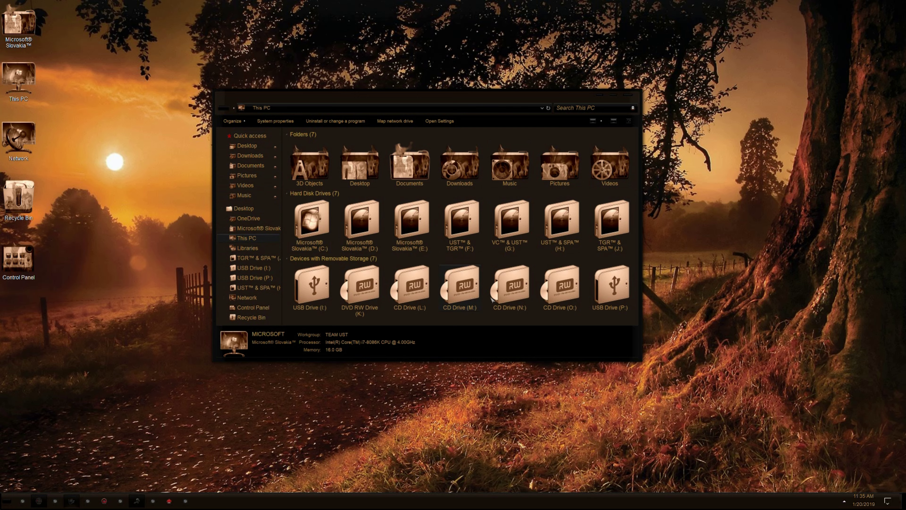
{"action": "left_click_drag", "start_coordinate": [618, 318], "coordinate": [291, 155]}
{"action": "left_click", "coordinate": [601, 121]}
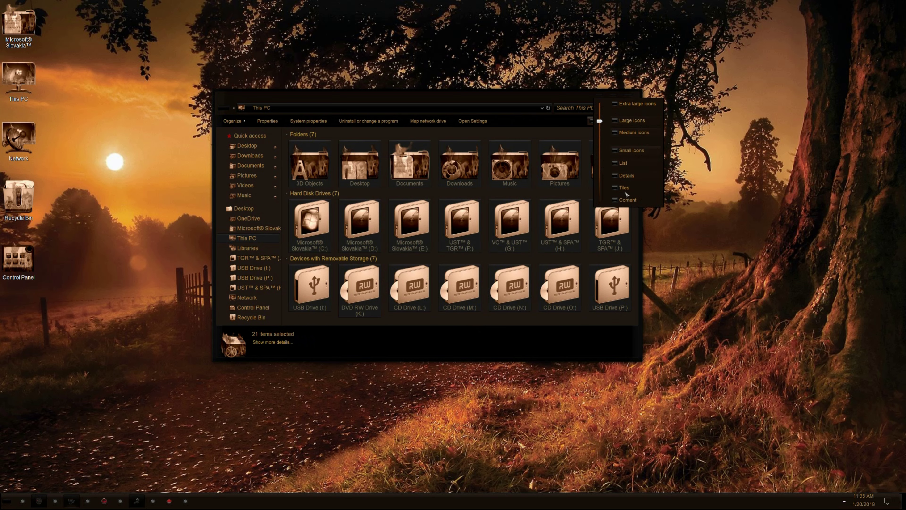
{"action": "left_click", "coordinate": [590, 259]}
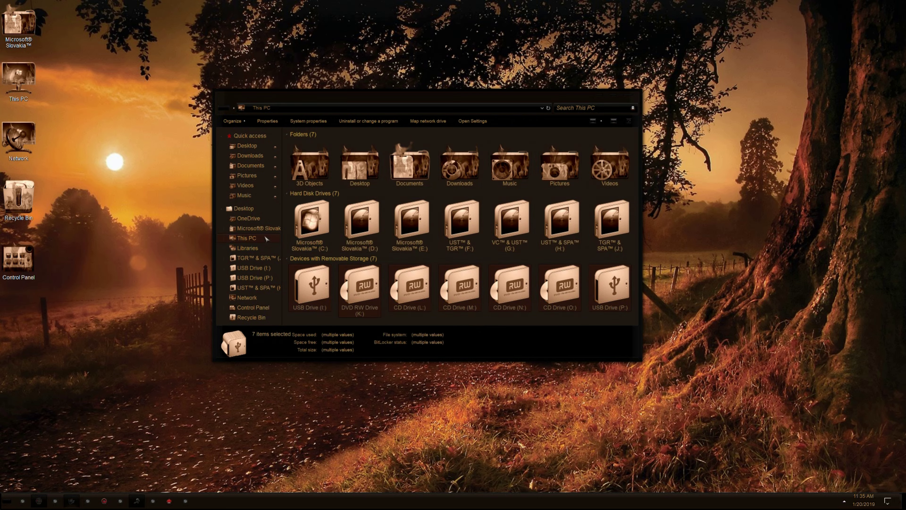
Examine the folder icons and view layout options in the Microsoft® Slovakia™ user folder and close the window
{"action": "left_click", "coordinate": [257, 229]}
{"action": "left_click_drag", "start_coordinate": [614, 230], "coordinate": [289, 146]}
{"action": "left_click", "coordinate": [322, 162]}
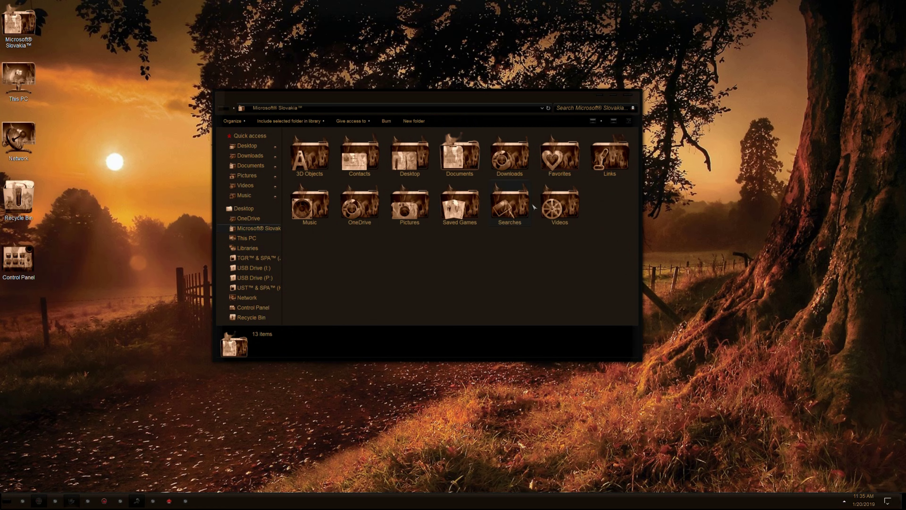
{"action": "left_click", "coordinate": [601, 120]}
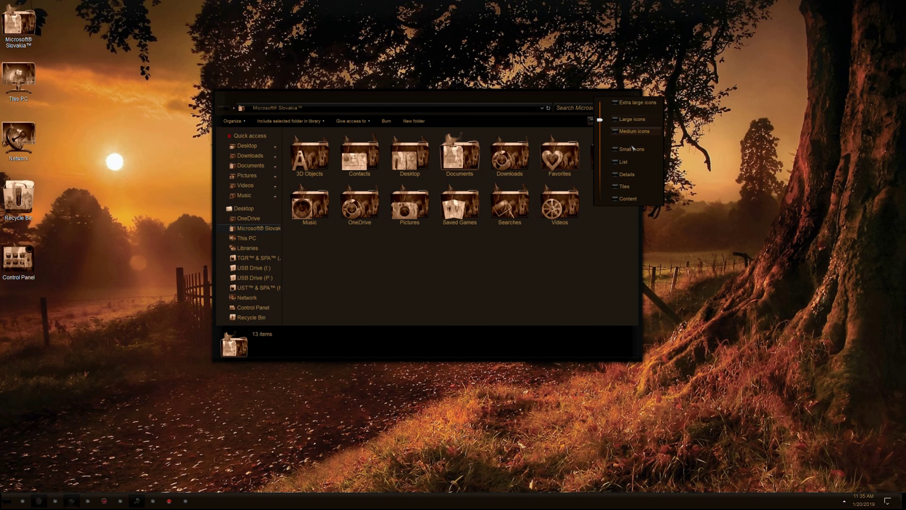
{"action": "left_click", "coordinate": [561, 95]}
{"action": "left_click", "coordinate": [630, 96]}
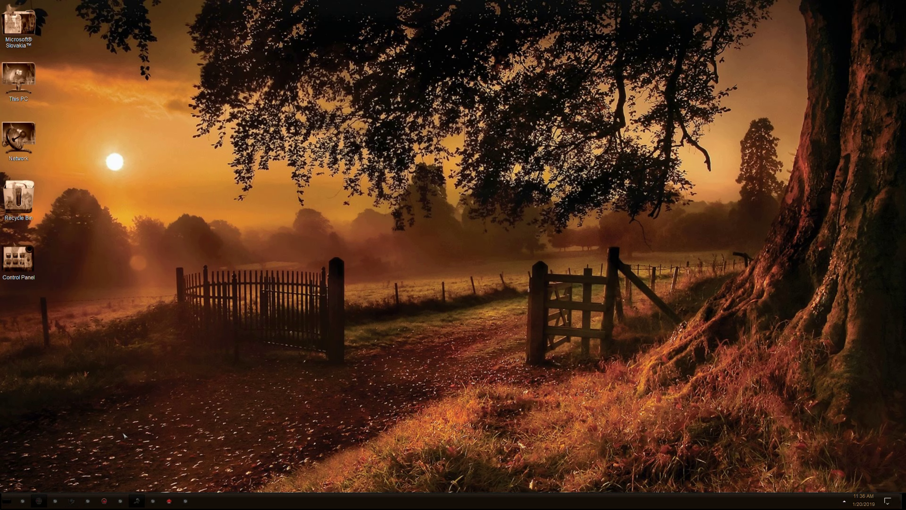
Open File Explorer at Quick access, select all its frequent folders to examine their icons, and close the window
{"action": "left_click", "coordinate": [72, 497]}
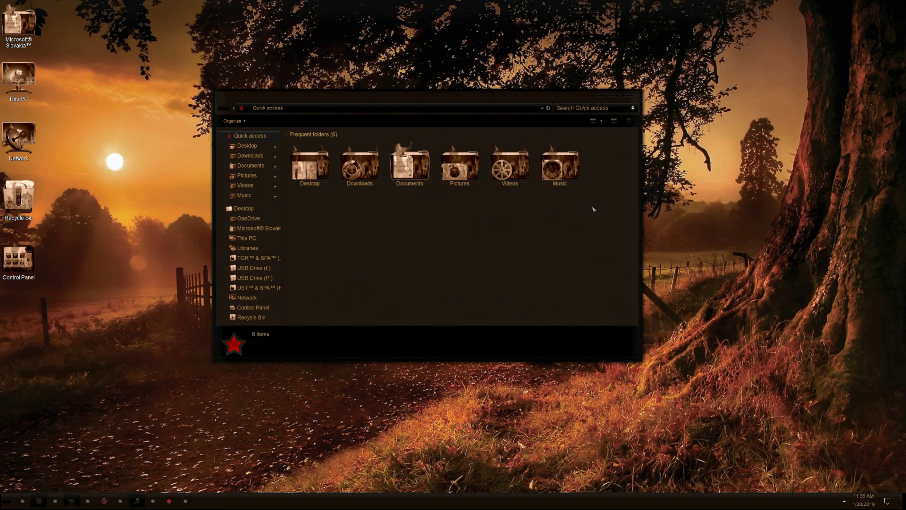
{"action": "left_click_drag", "start_coordinate": [534, 185], "coordinate": [293, 144]}
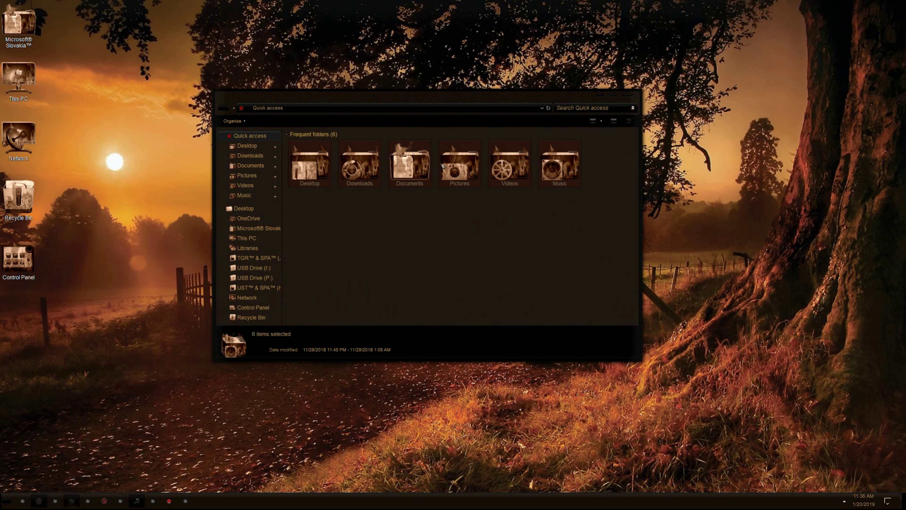
{"action": "left_click", "coordinate": [630, 96]}
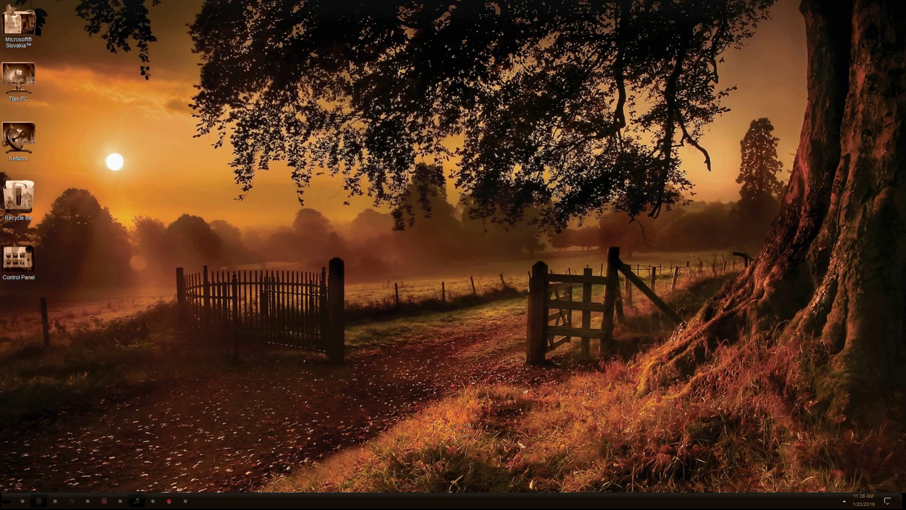
Open the Microsoft® Slovakia™ user folder through This PC and create a folder named w in it
{"action": "left_click", "coordinate": [26, 495]}
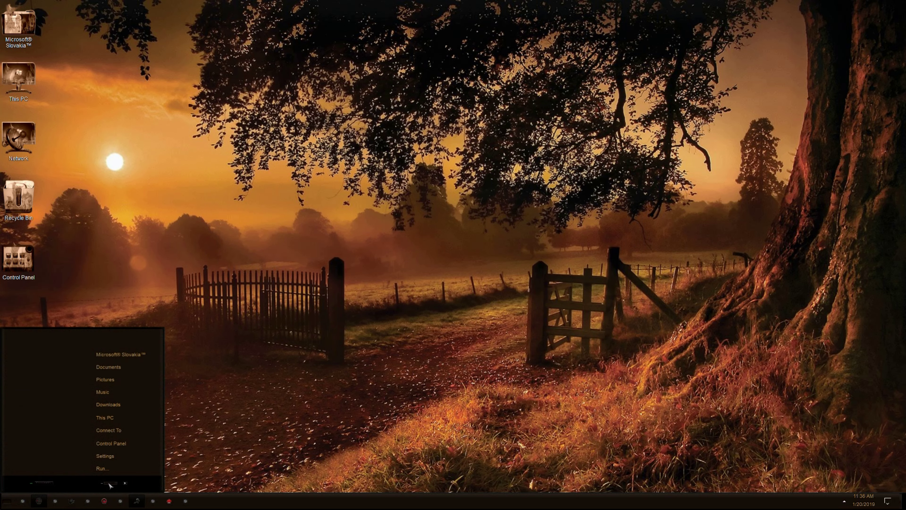
{"action": "left_click", "coordinate": [114, 417]}
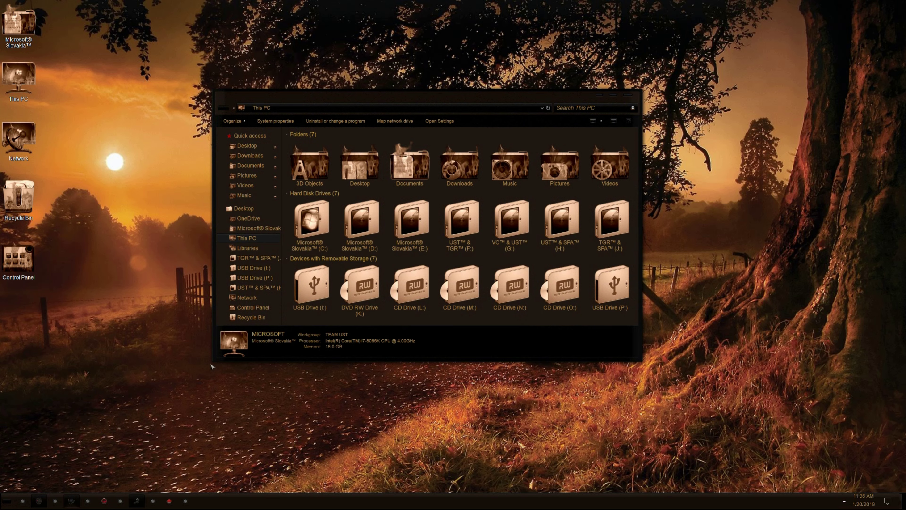
{"action": "left_click", "coordinate": [271, 228]}
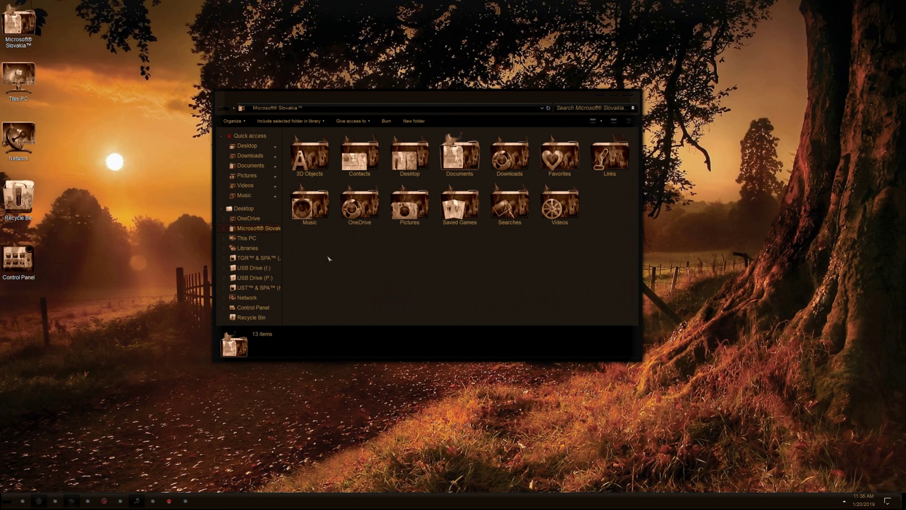
{"action": "right_click", "coordinate": [347, 247]}
{"action": "mouse_move", "coordinate": [392, 318]}
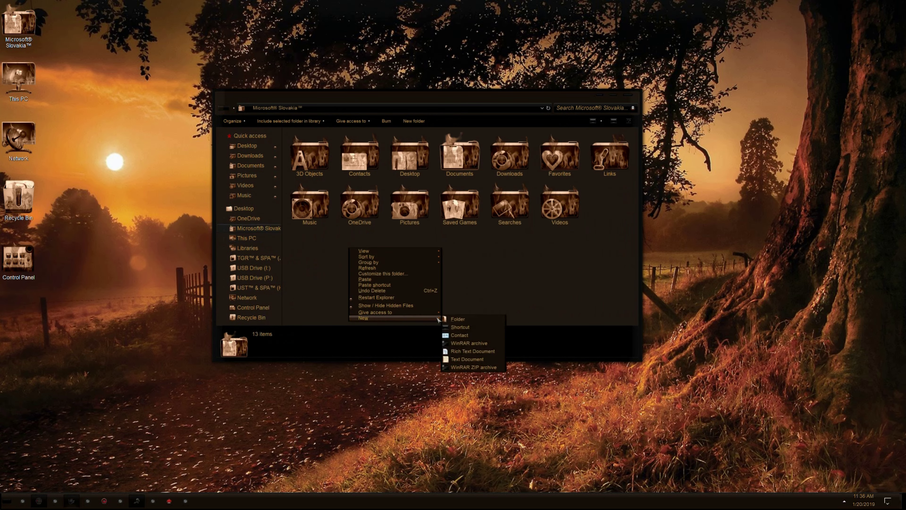
{"action": "left_click", "coordinate": [451, 318]}
{"action": "type", "text": "w"}
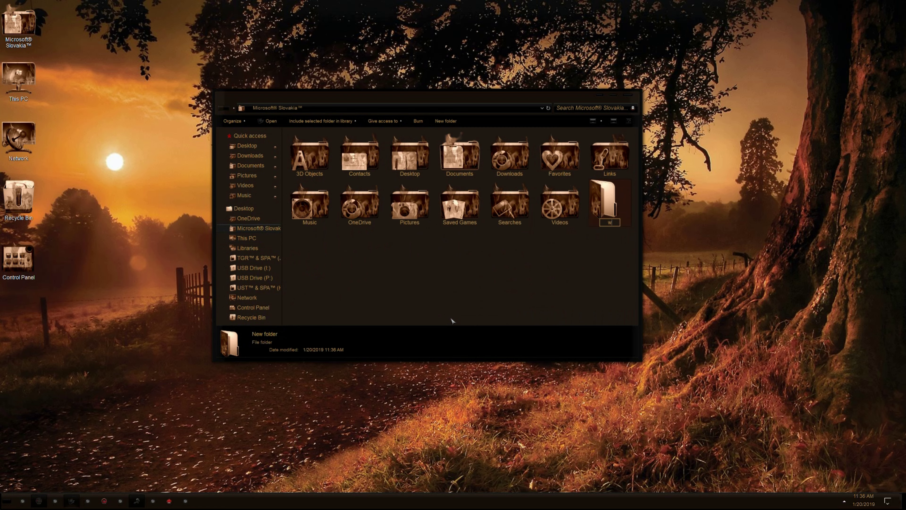
{"action": "left_click", "coordinate": [597, 257]}
Create a second folder with its default name, move it into the folder w, and refresh the view
{"action": "right_click", "coordinate": [399, 263]}
{"action": "mouse_move", "coordinate": [443, 333]}
{"action": "left_click", "coordinate": [506, 337]}
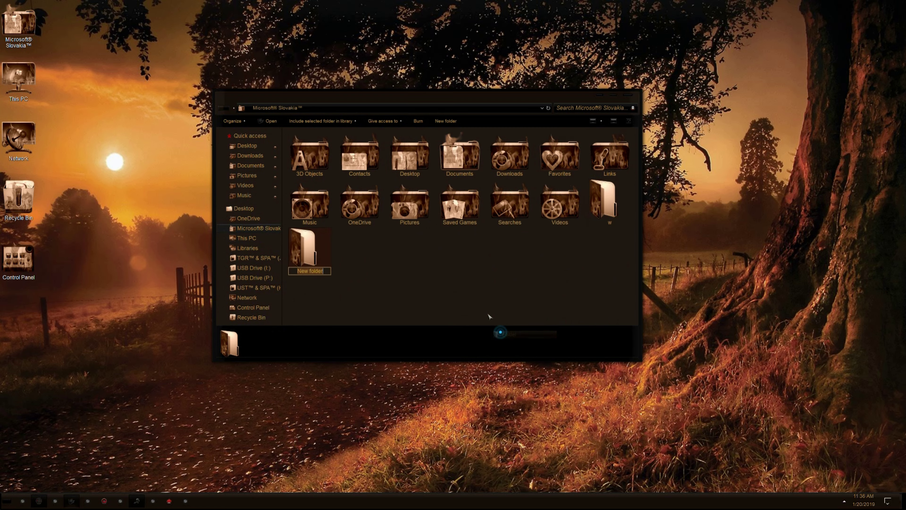
{"action": "left_click_drag", "start_coordinate": [321, 252], "coordinate": [604, 203]}
{"action": "right_click", "coordinate": [563, 261]}
{"action": "left_click", "coordinate": [586, 275]}
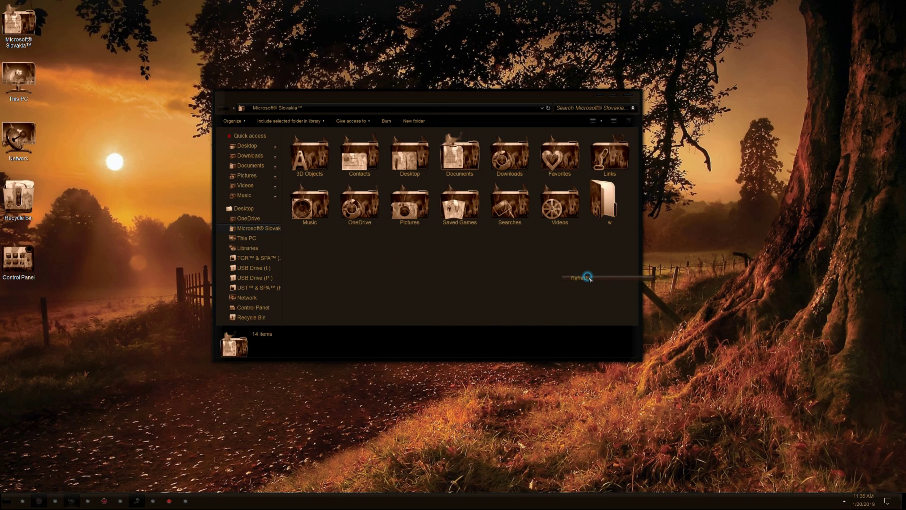
Create a text document with its default name in the user folder, open it to view it, and close the editor
{"action": "right_click", "coordinate": [338, 263]}
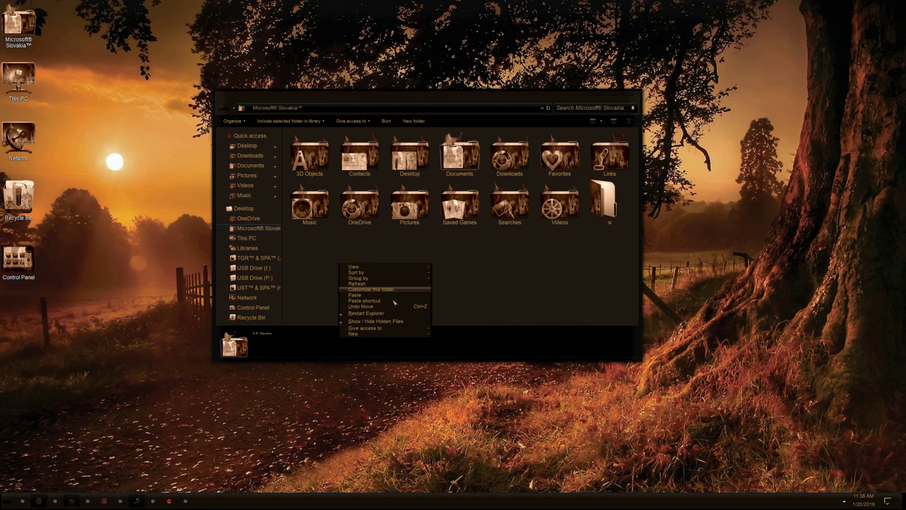
{"action": "mouse_move", "coordinate": [396, 335]}
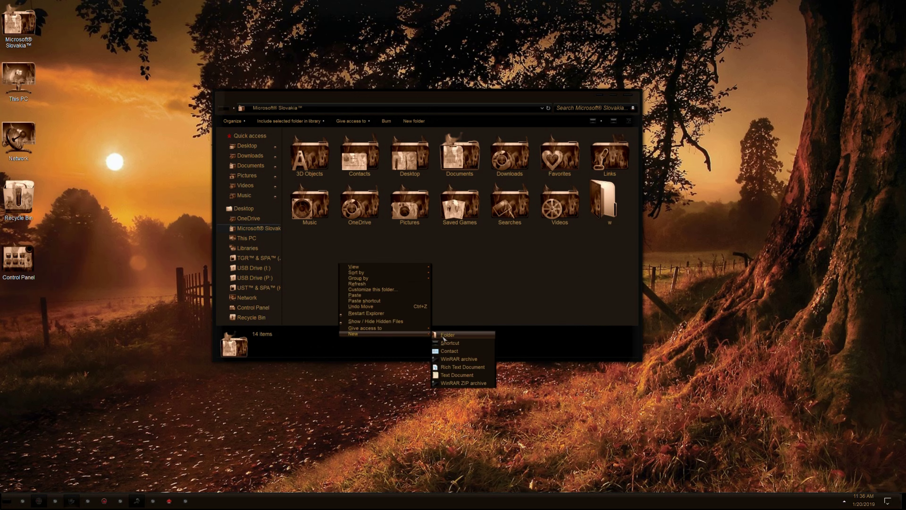
{"action": "left_click", "coordinate": [455, 374]}
{"action": "key", "text": "Return"}
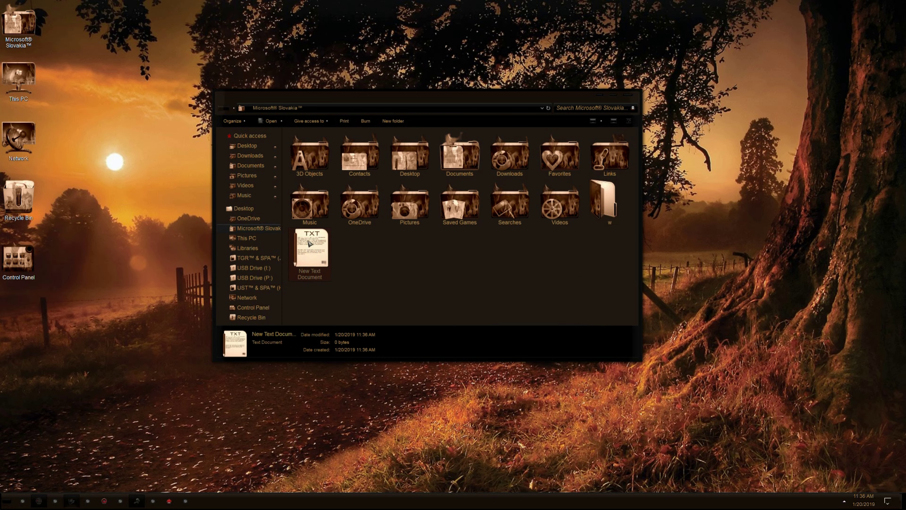
{"action": "double_click", "coordinate": [309, 244]}
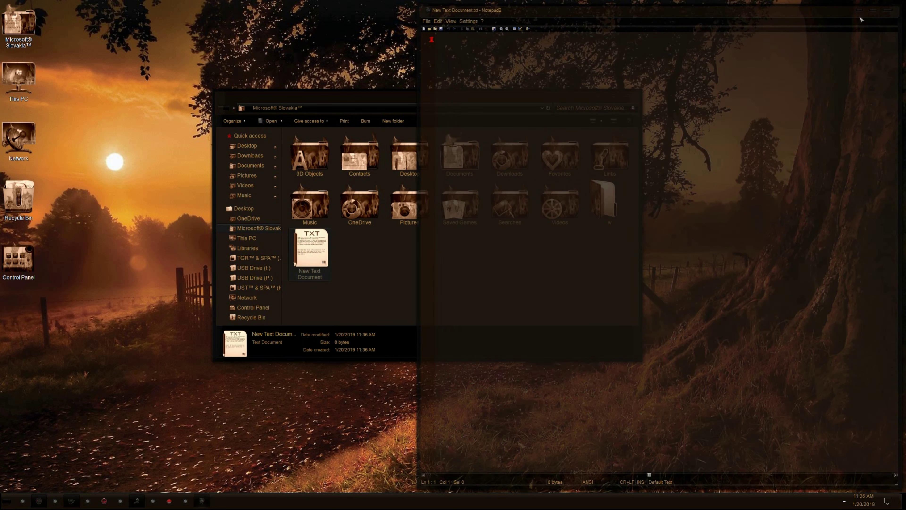
{"action": "left_click", "coordinate": [890, 14]}
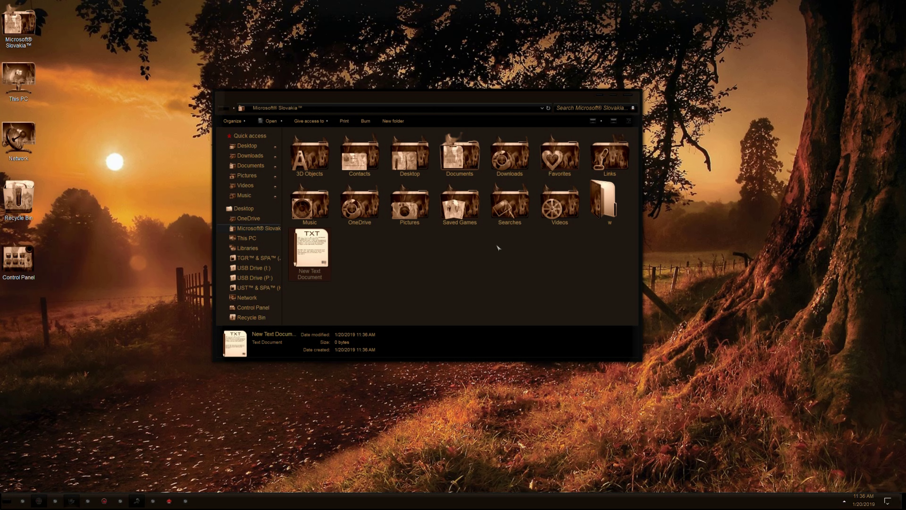
Delete the folder w together with New Text Document and close the user folder window
{"action": "left_click", "coordinate": [604, 202], "text": "ctrl"}
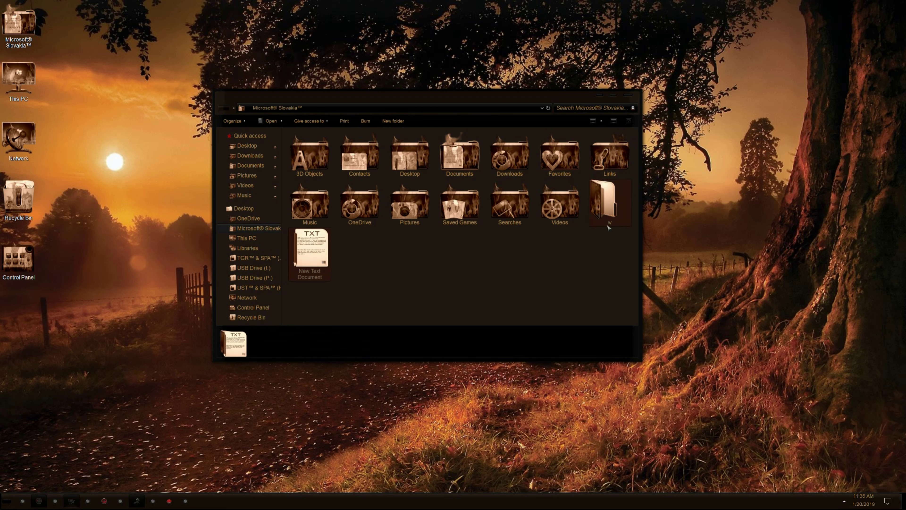
{"action": "right_click", "coordinate": [604, 202]}
{"action": "left_click", "coordinate": [621, 358]}
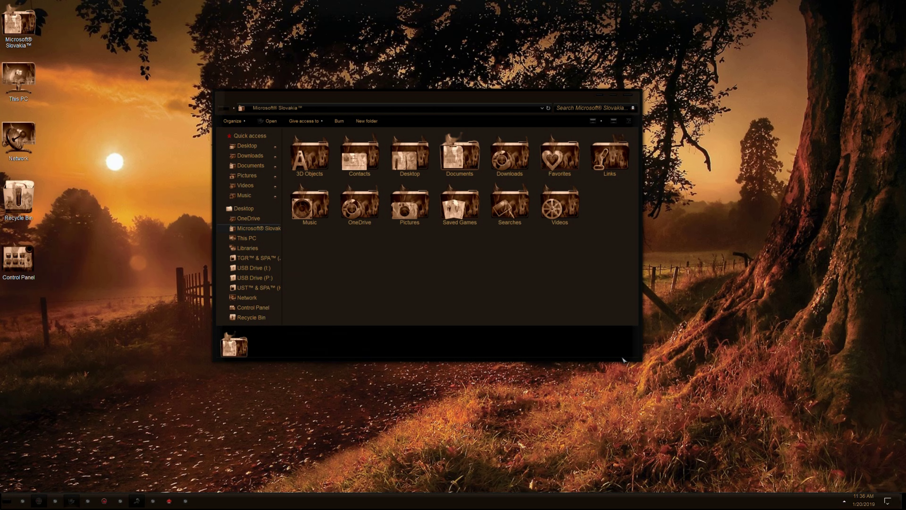
{"action": "left_click", "coordinate": [630, 96]}
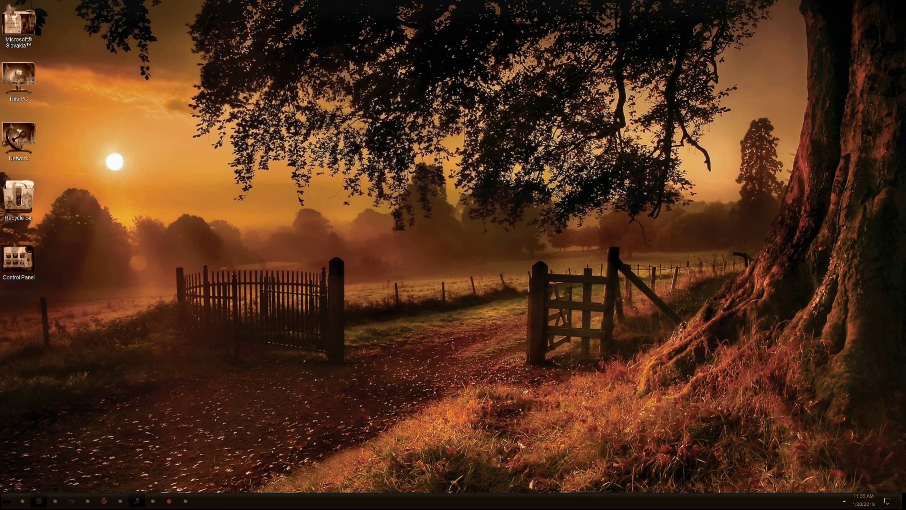
Select the desktop icons to examine them, view the desktop's context options, and dismiss them
{"action": "left_click_drag", "start_coordinate": [66, 264], "coordinate": [9, 28]}
{"action": "right_click", "coordinate": [87, 116]}
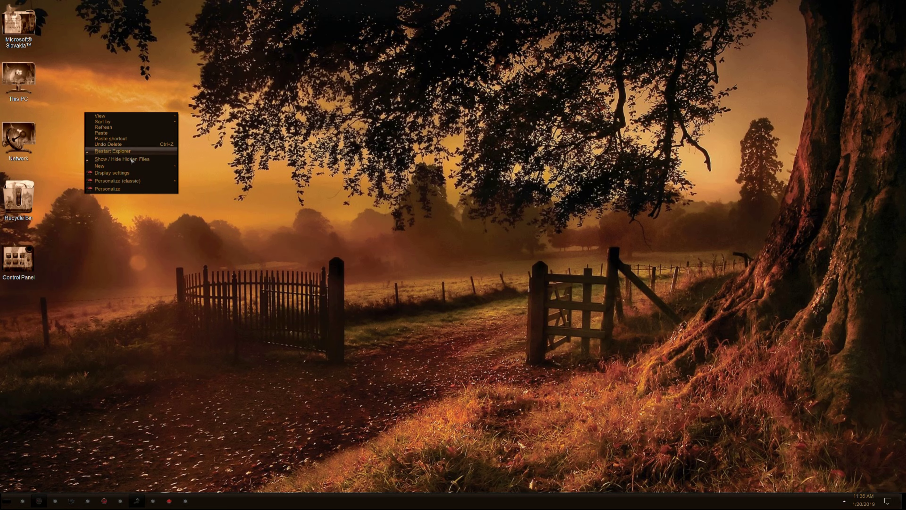
{"action": "left_click", "coordinate": [197, 178]}
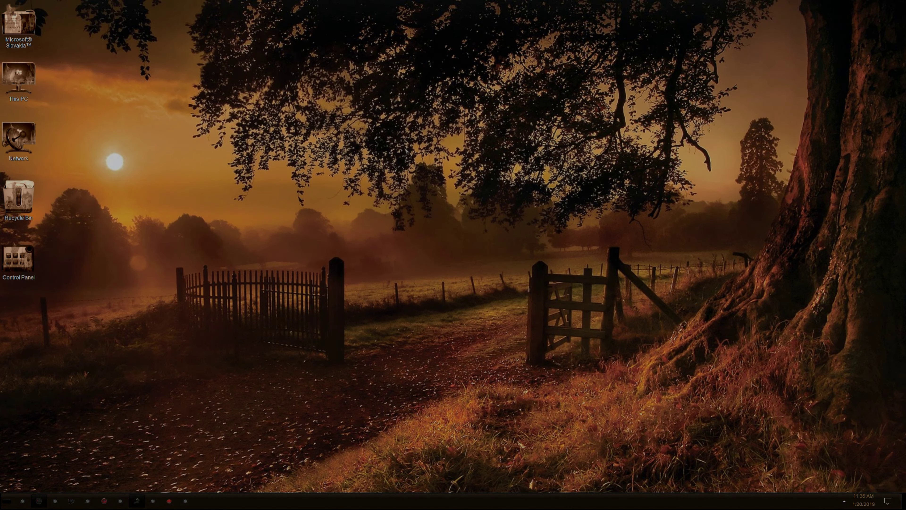